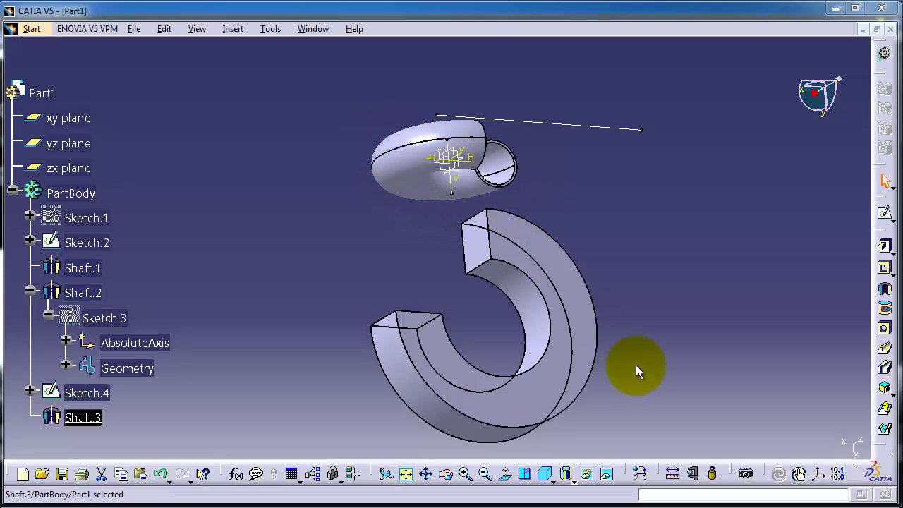
Start a new sketch (Sketch.5) on the yz plane
middle_click_drag(636, 364, 631, 295)
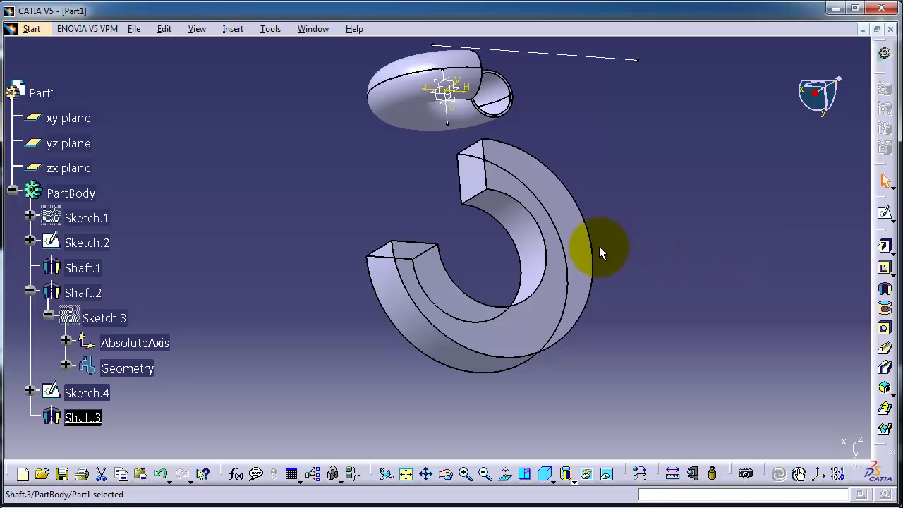
middle_click_drag(627, 233, 581, 133)
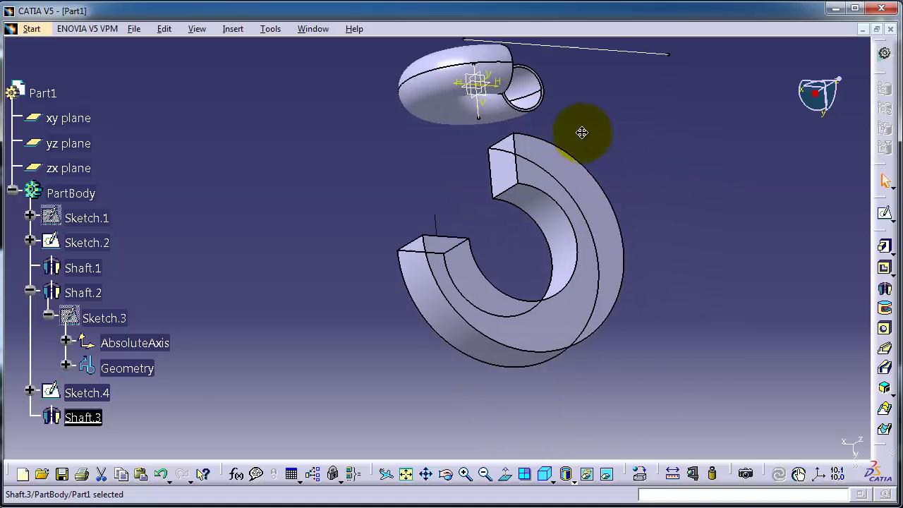
middle_click_drag(590, 297, 572, 202)
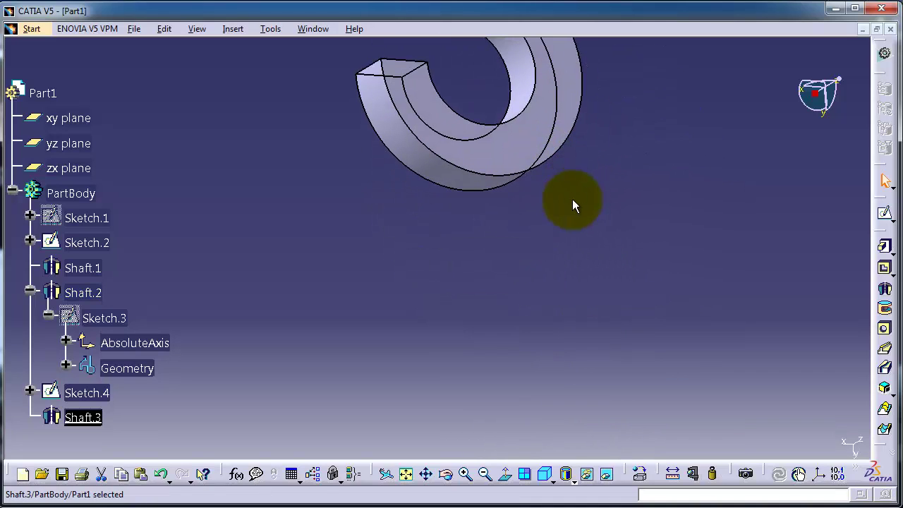
left_click(92, 168)
left_click(72, 144)
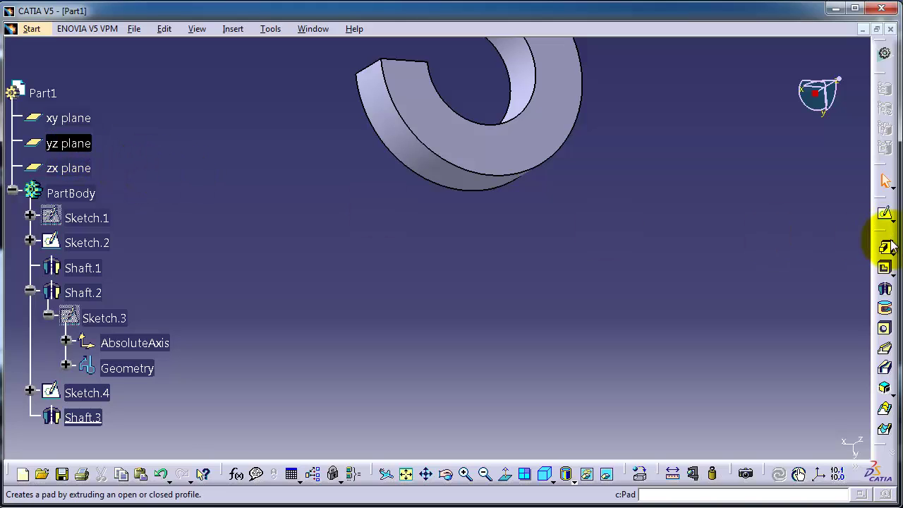
left_click(886, 217)
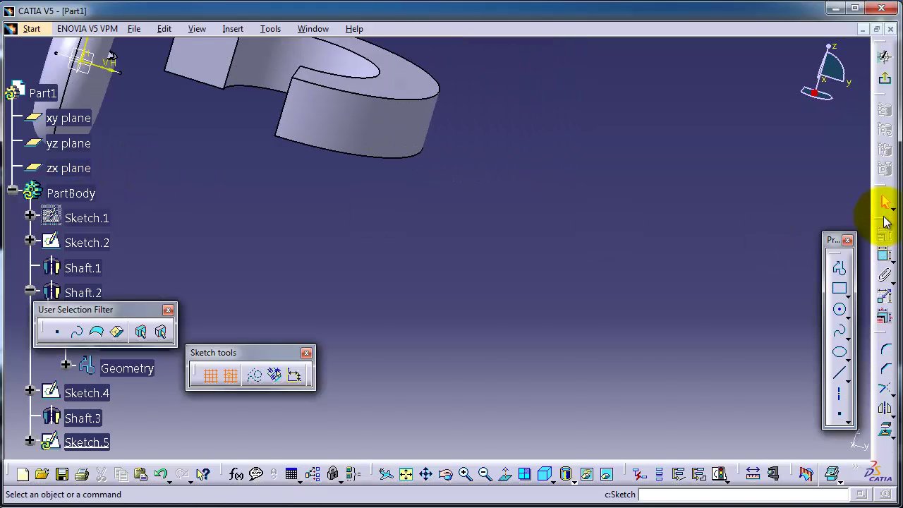
Draw a rectangle with a vertical axis line along its right edge
left_click(839, 288)
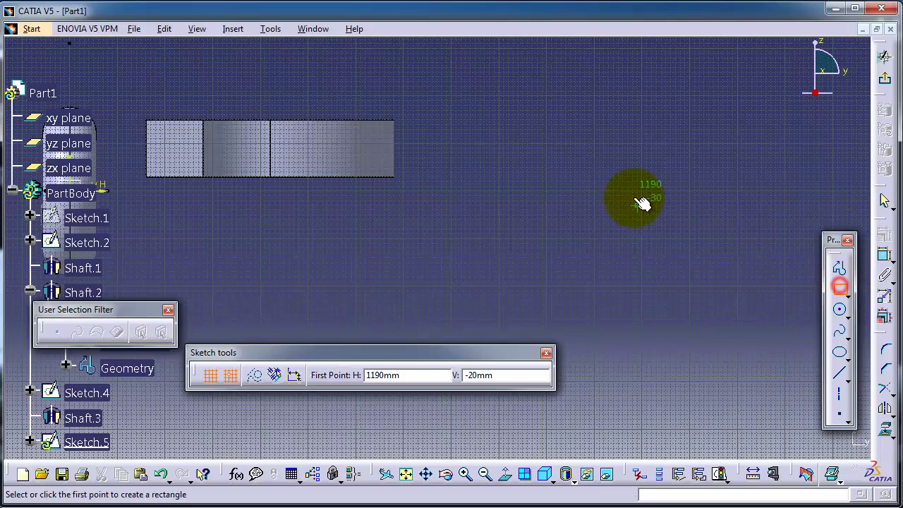
left_click(646, 96)
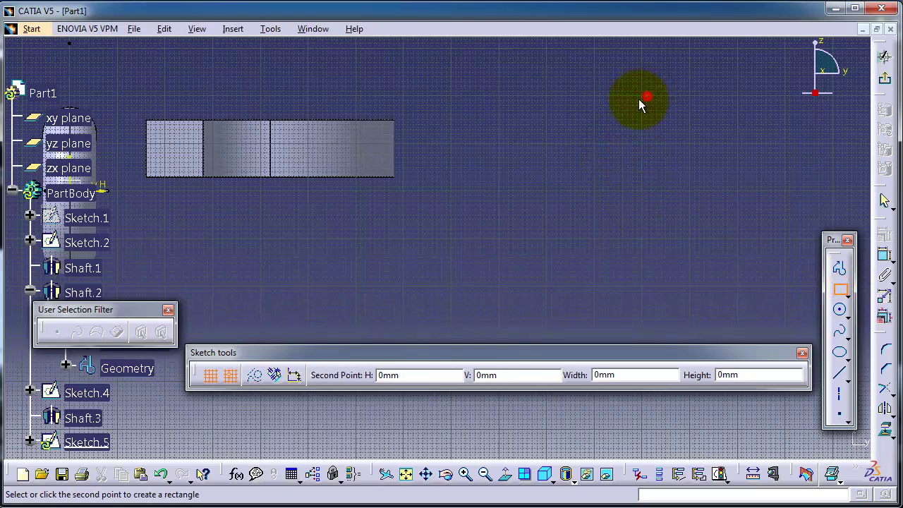
left_click(541, 248)
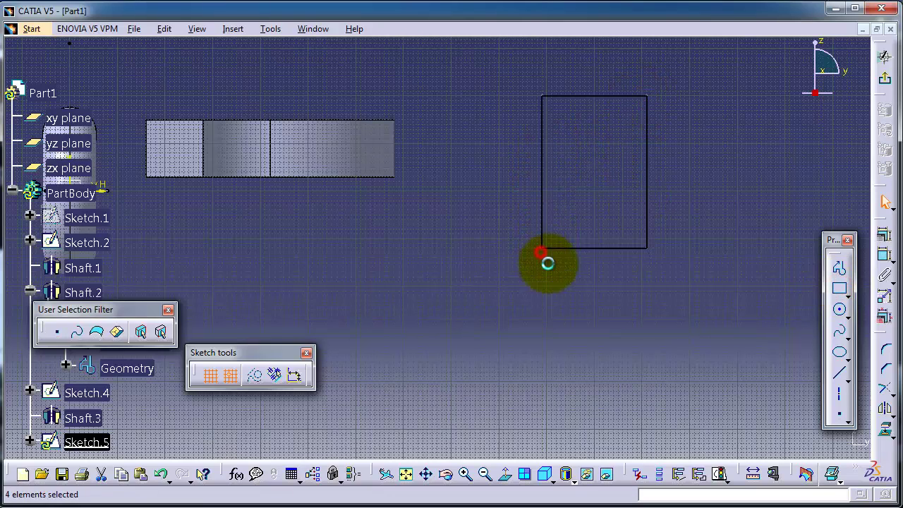
left_click(839, 397)
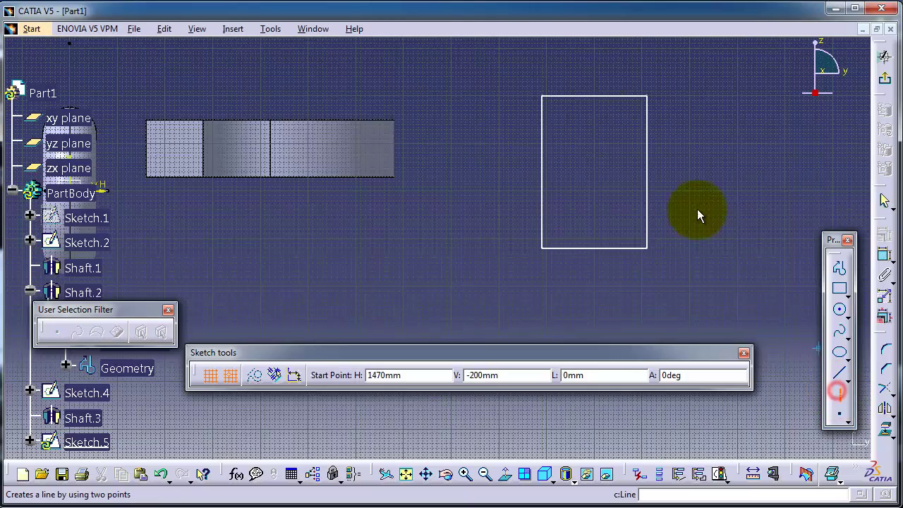
left_click(650, 63)
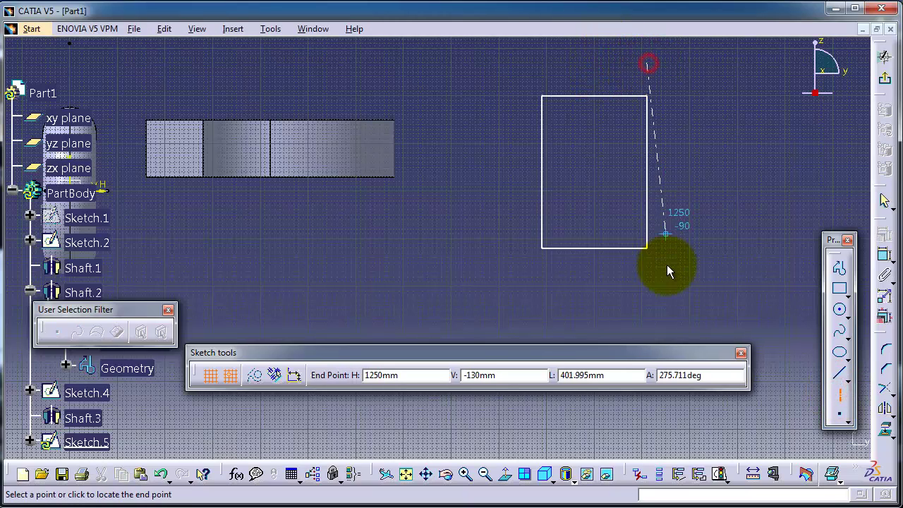
left_click(648, 301)
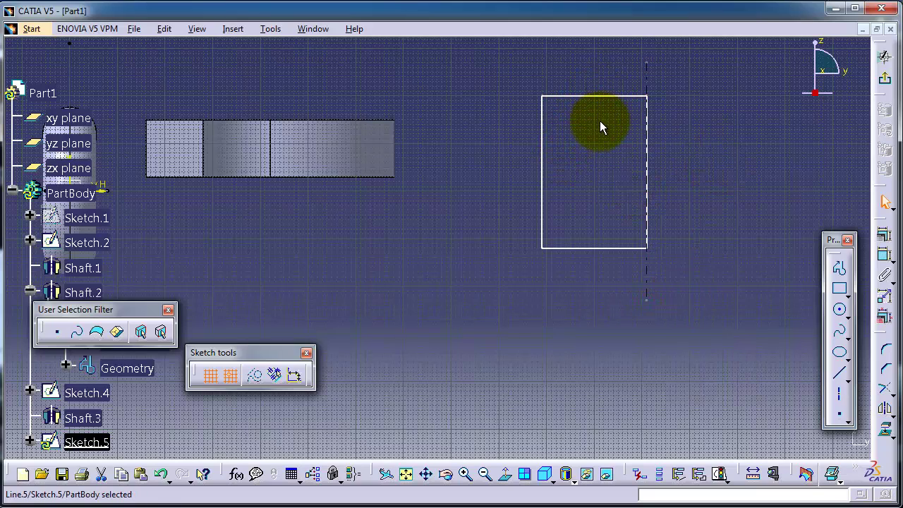
Revolve Sketch.5 270° about its sketch axis into Shaft.4
left_click(887, 83)
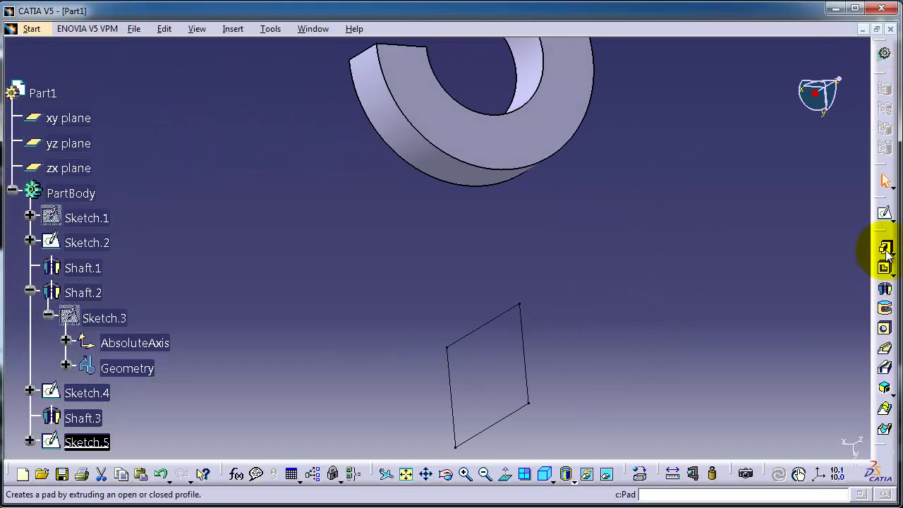
left_click(886, 285)
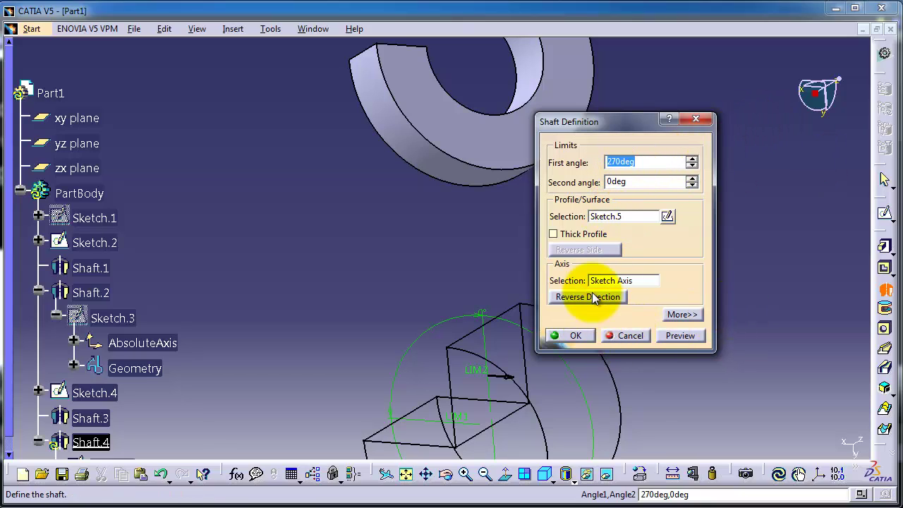
left_click(577, 336)
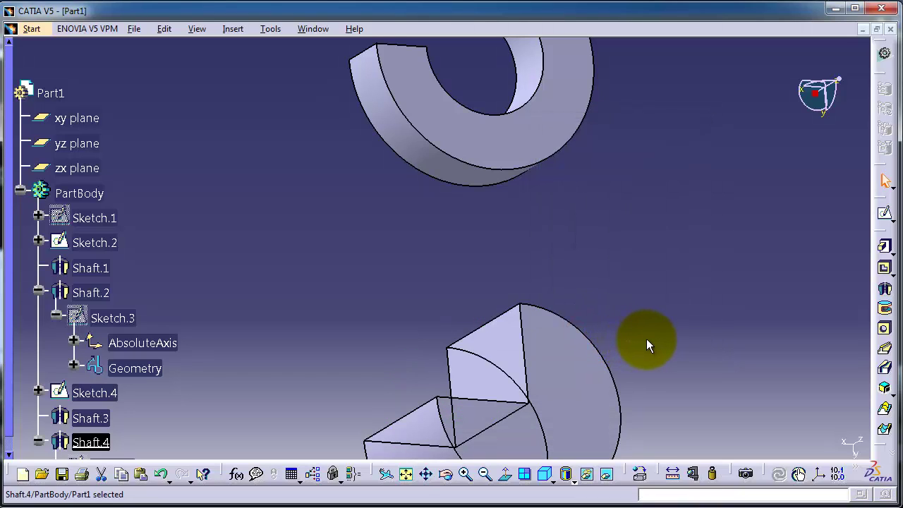
middle_click_drag(644, 339, 631, 186)
middle_click_drag(607, 272, 637, 255)
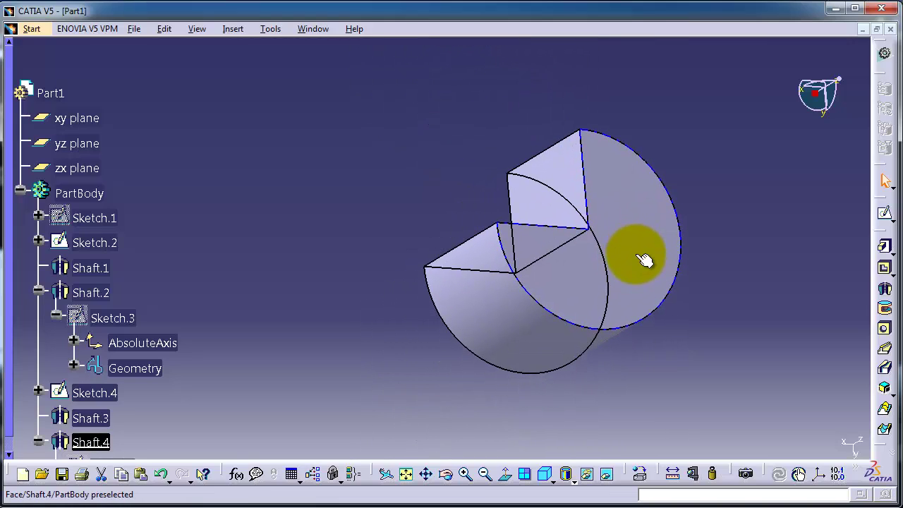
Sketch a small rectangle on the shaft's top flat face
left_click(584, 173)
left_click(884, 213)
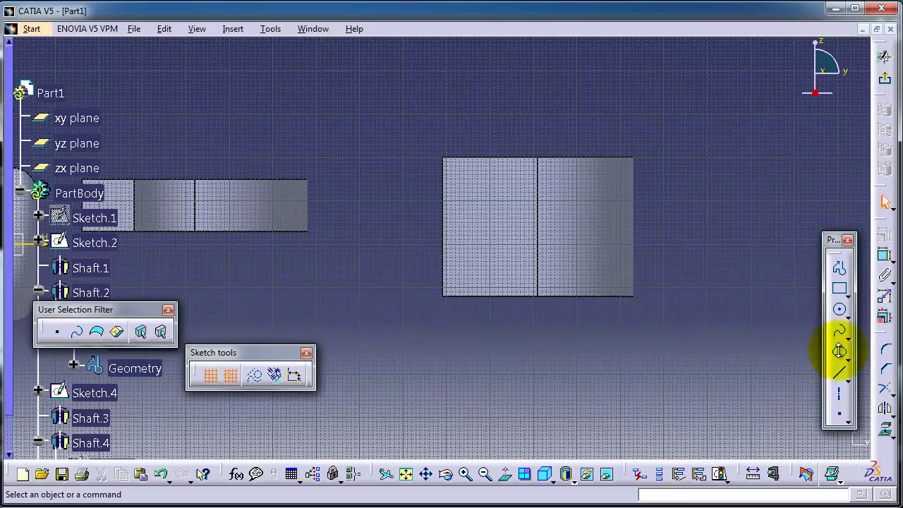
left_click(837, 287)
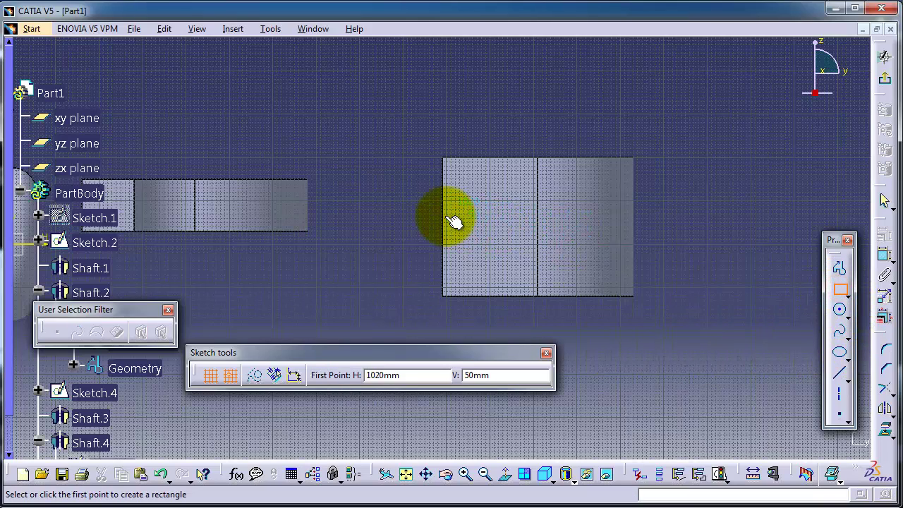
left_click(429, 201)
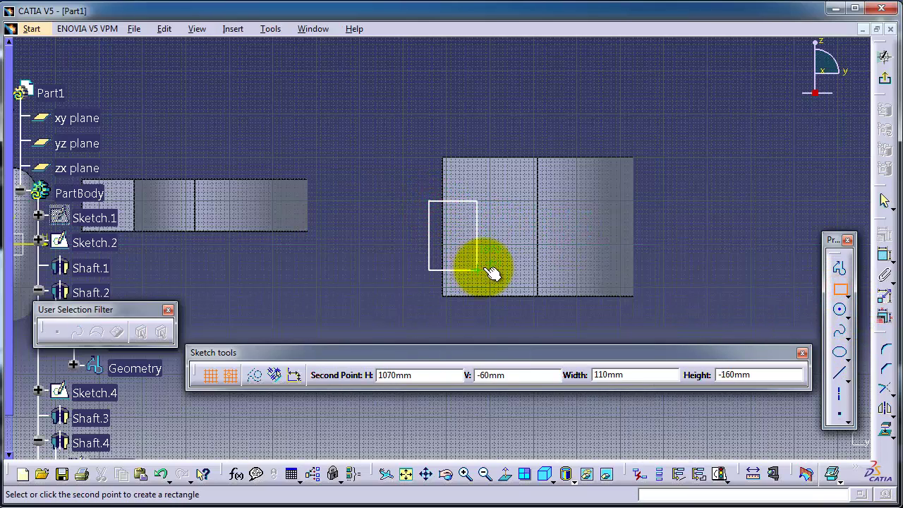
left_click(492, 258)
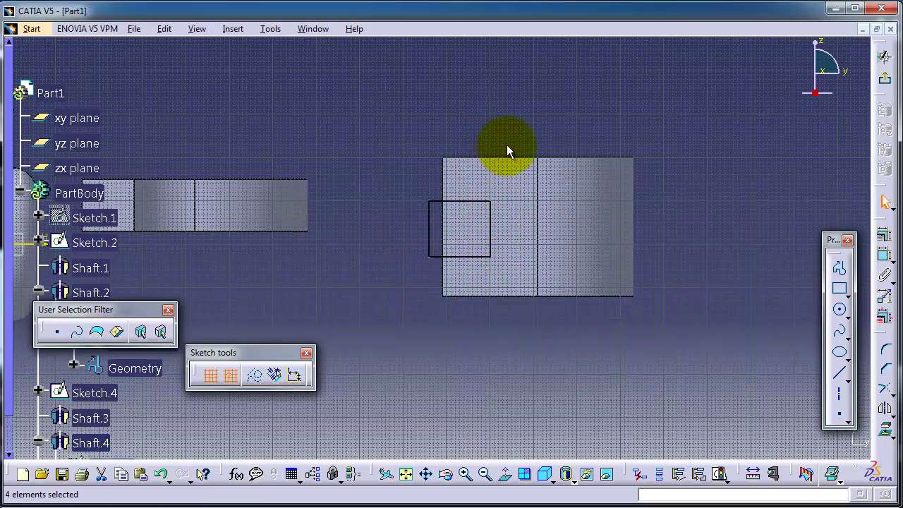
Add a vertical axis through the shaft and return to the 3-D part
left_click(839, 393)
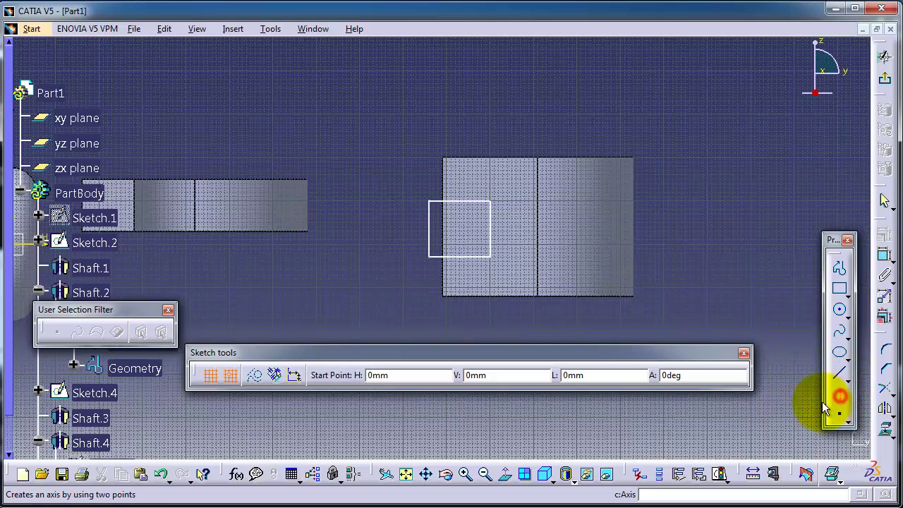
left_click(538, 110)
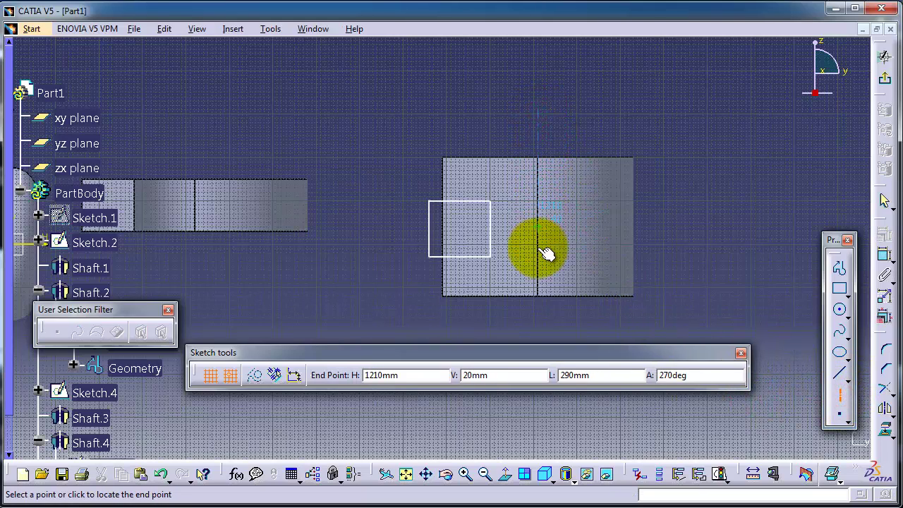
left_click(540, 323)
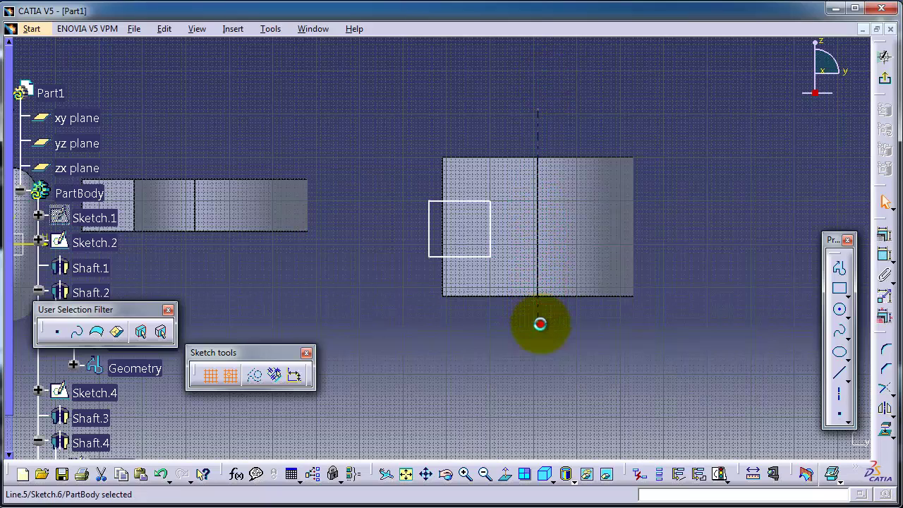
left_click(886, 80)
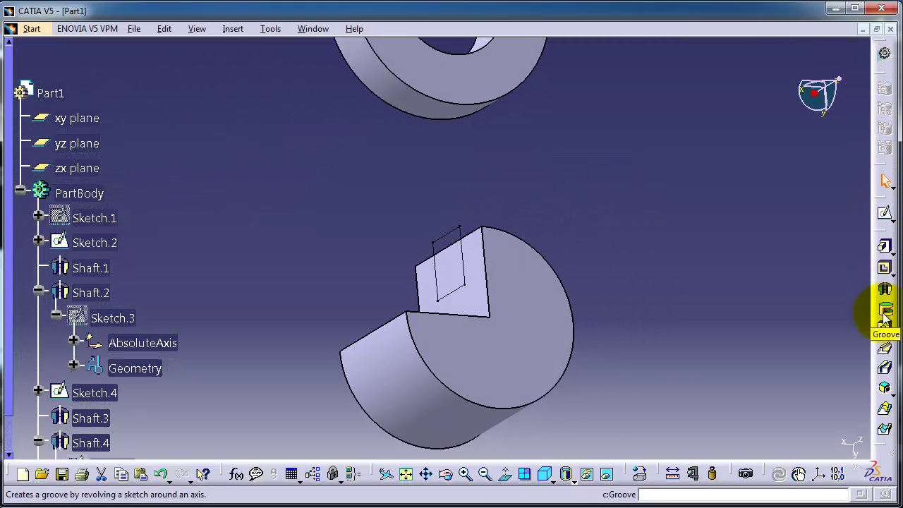
Start a Groove on Sketch.6, previewing a 270° revolution about the sketch axis
left_click(233, 29)
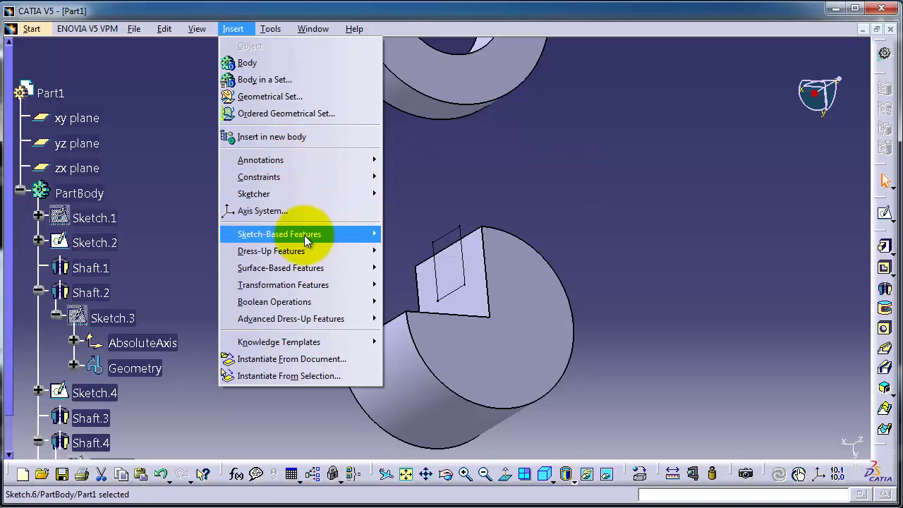
mouse_move(304, 235)
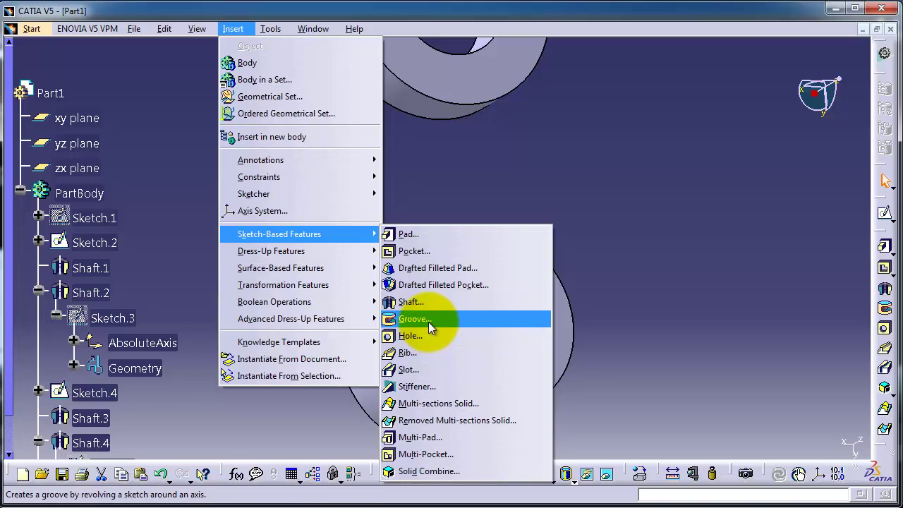
left_click(696, 331)
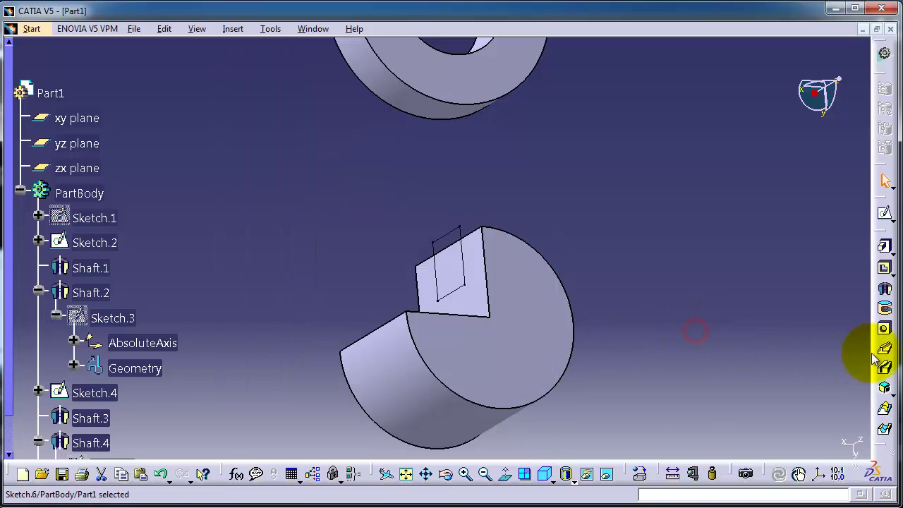
left_click(884, 312)
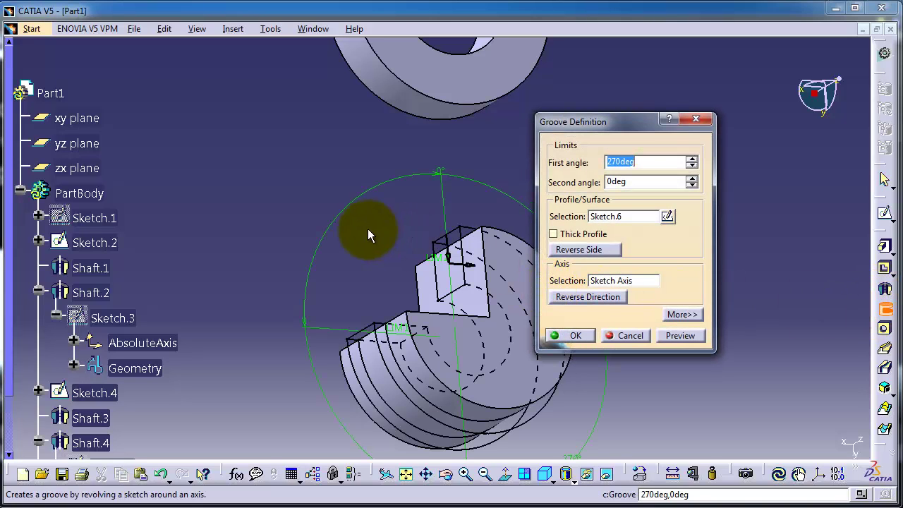
middle_click_drag(367, 229, 325, 141)
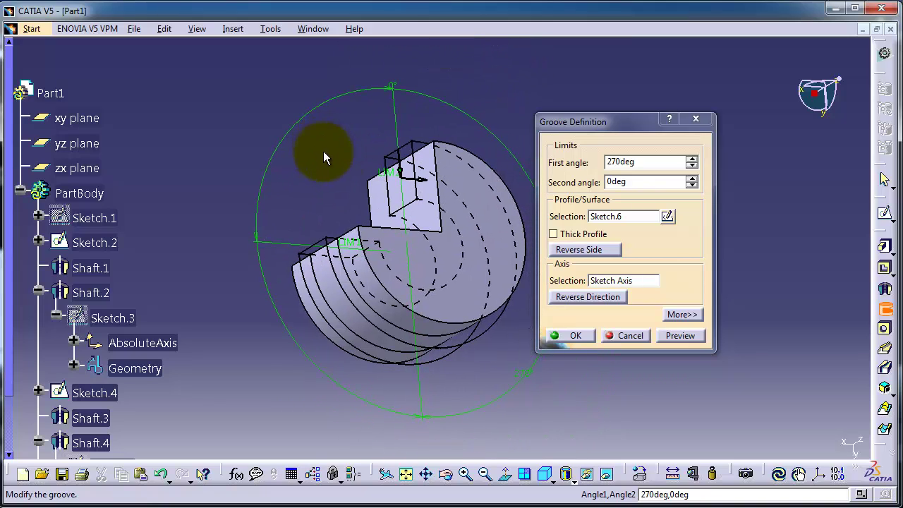
left_click(681, 335)
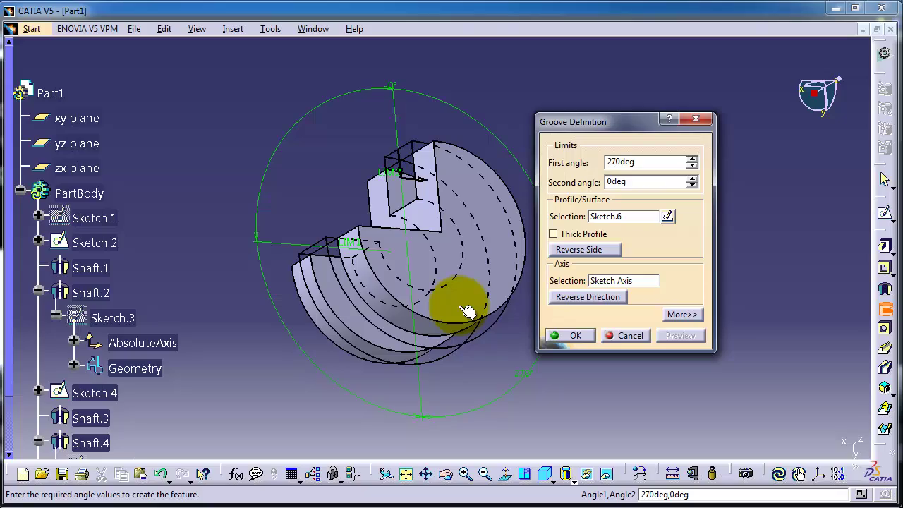
middle_click_drag(466, 312, 332, 278)
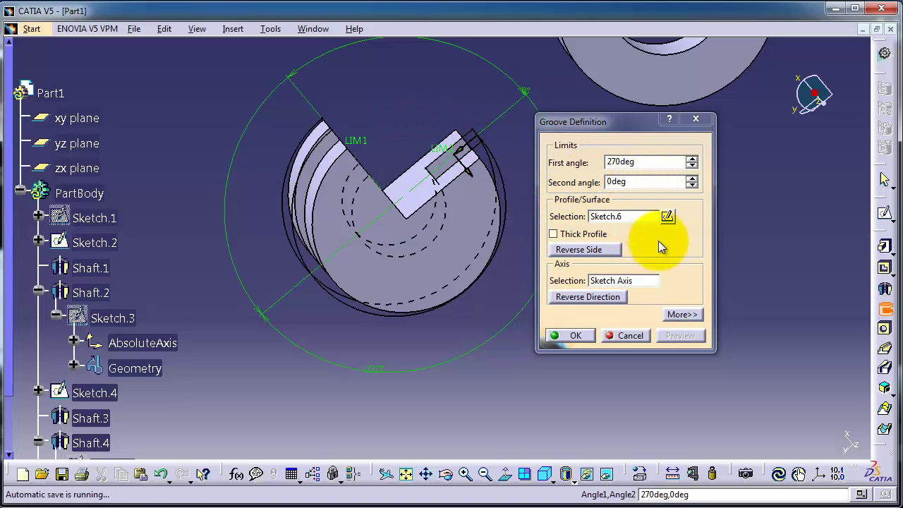
Make the groove a thick profile of 1mm and 5mm and confirm Groove.1
left_click(572, 236)
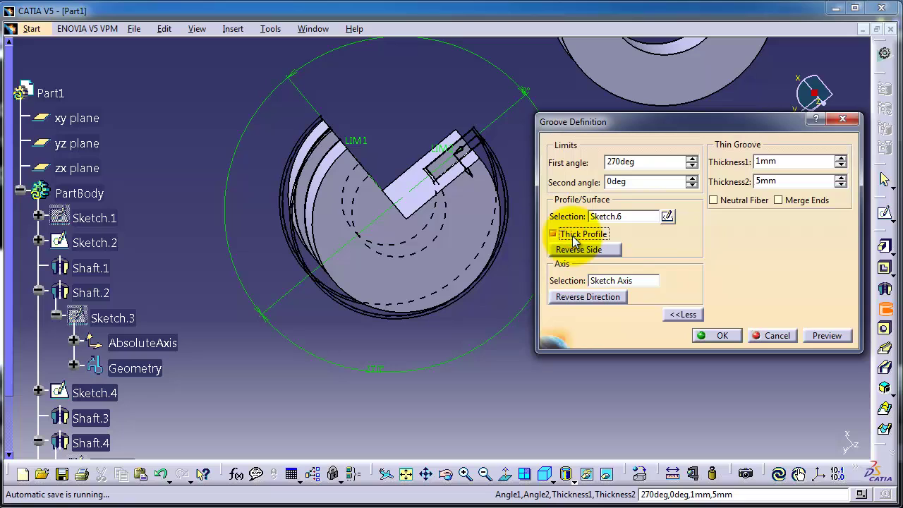
middle_click_drag(494, 171, 467, 220)
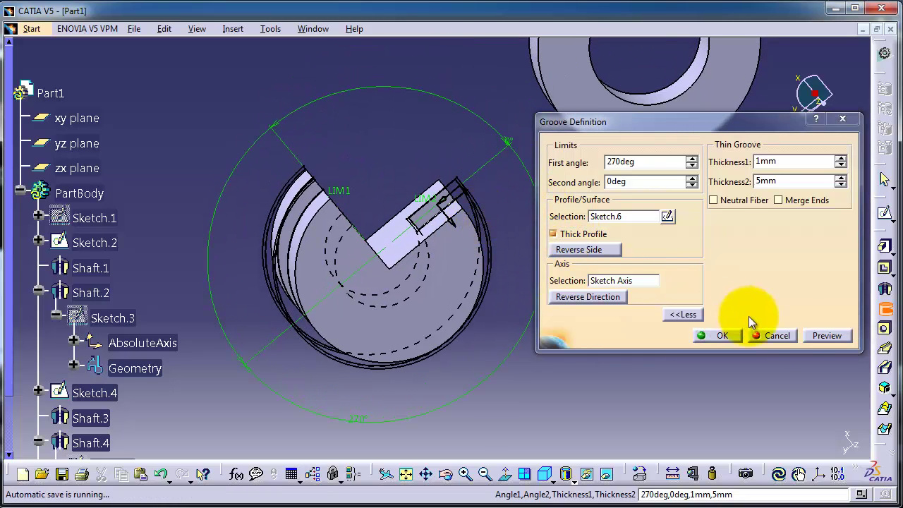
left_click(827, 335)
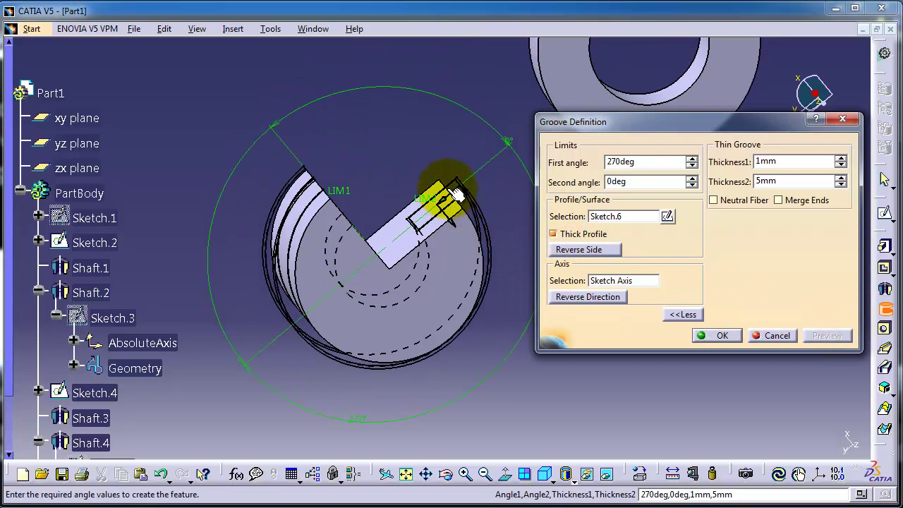
middle_click_drag(456, 194, 462, 219)
left_click(728, 338)
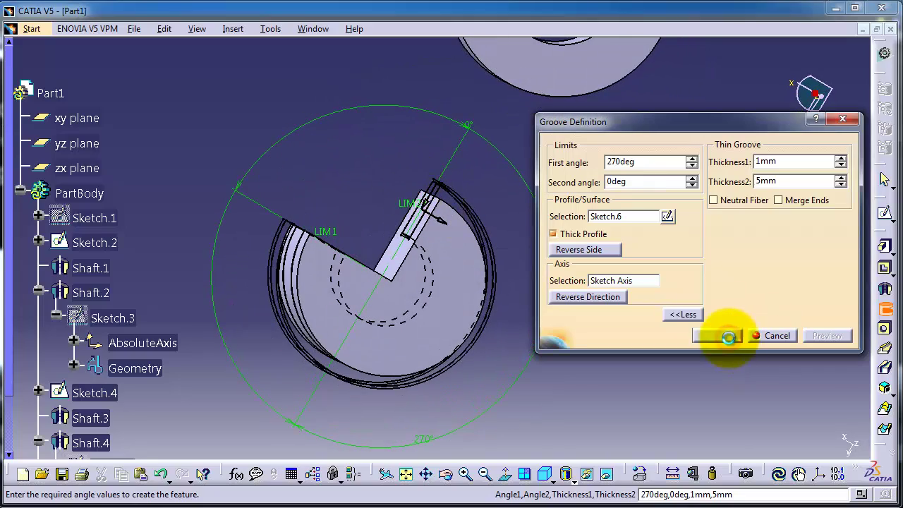
middle_click_drag(520, 278, 293, 276)
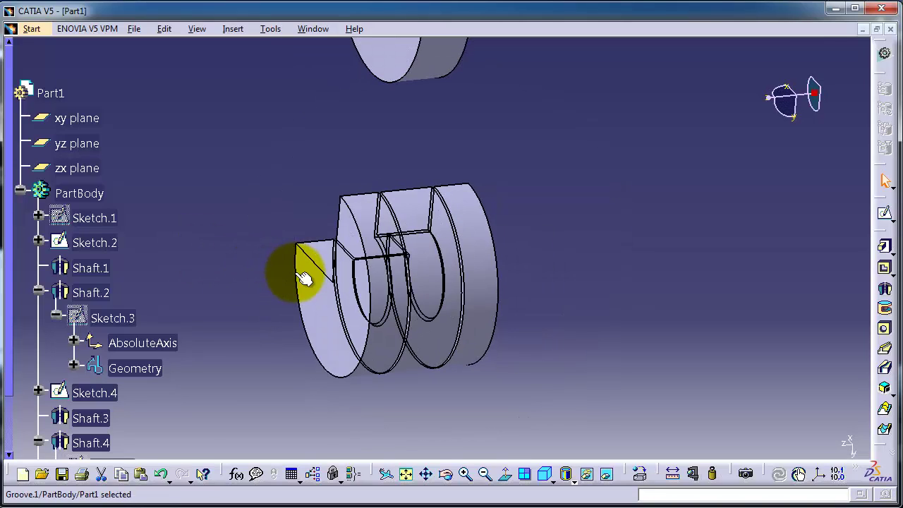